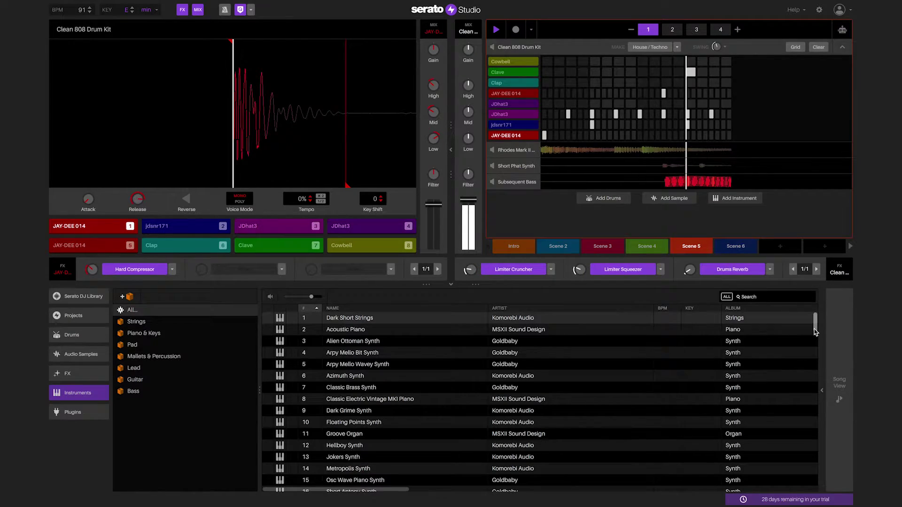
Add an empty instrument deck and pick Classic Electric Vintage MKI Piano under Instruments > Piano & Keys
{"action": "left_click_drag", "start_coordinate": [815, 329], "coordinate": [813, 359]}
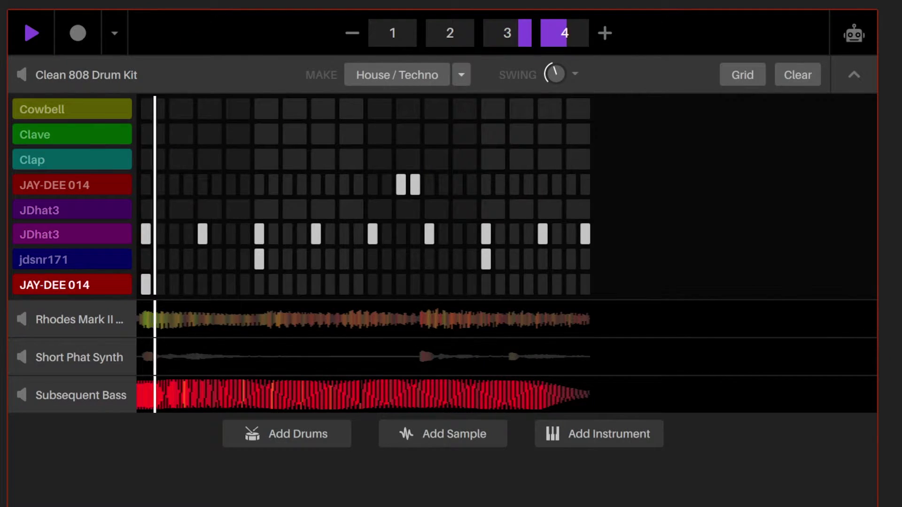
{"action": "left_click", "coordinate": [585, 435]}
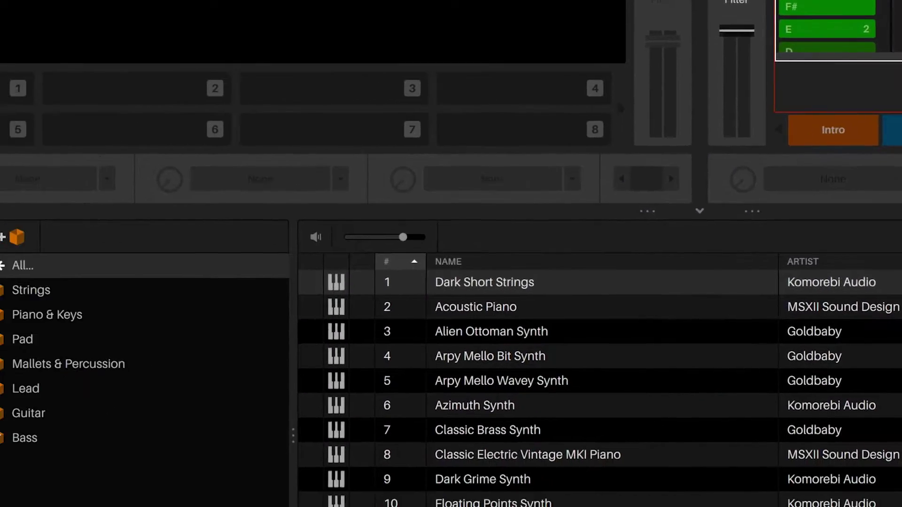
{"action": "left_click", "coordinate": [127, 325]}
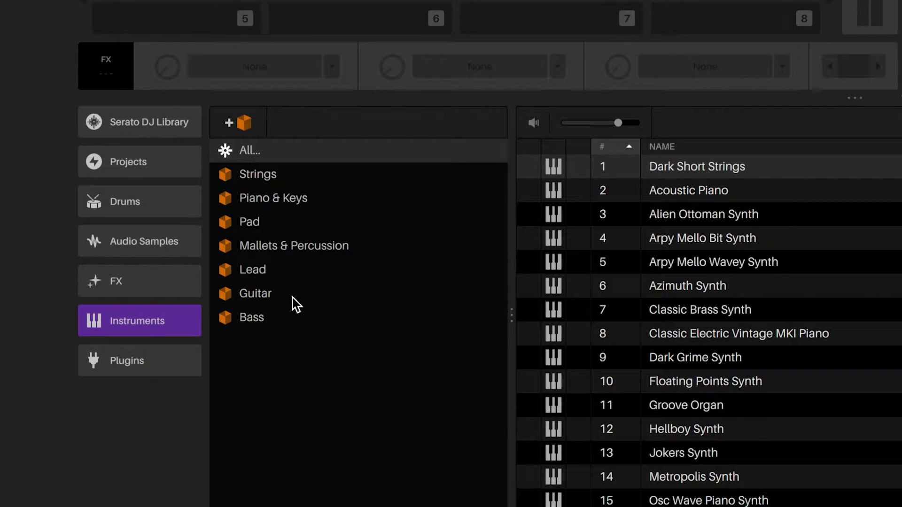
{"action": "left_click", "coordinate": [295, 208]}
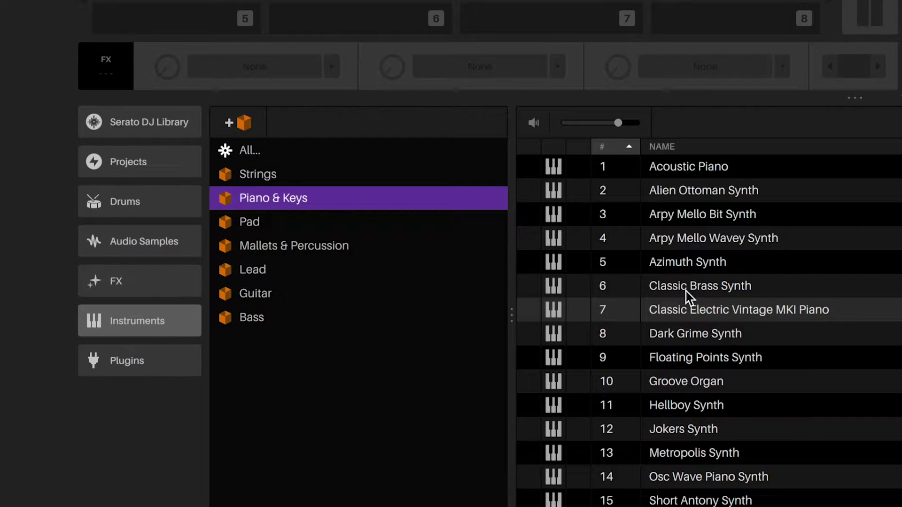
{"action": "left_click", "coordinate": [602, 310]}
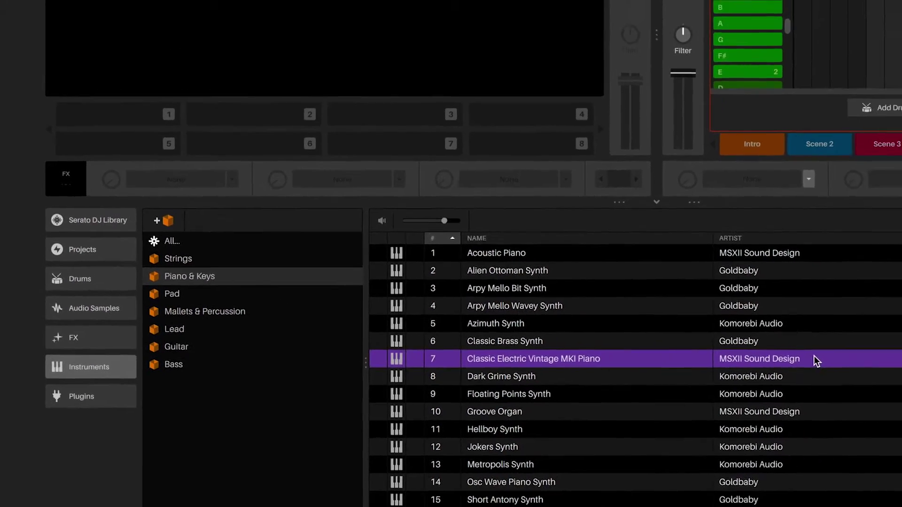
Load the Classic Electric Vintage MKI Piano onto the new fifth deck and record a long E note in pattern 1
{"action": "left_click_drag", "start_coordinate": [815, 358], "coordinate": [319, 110]}
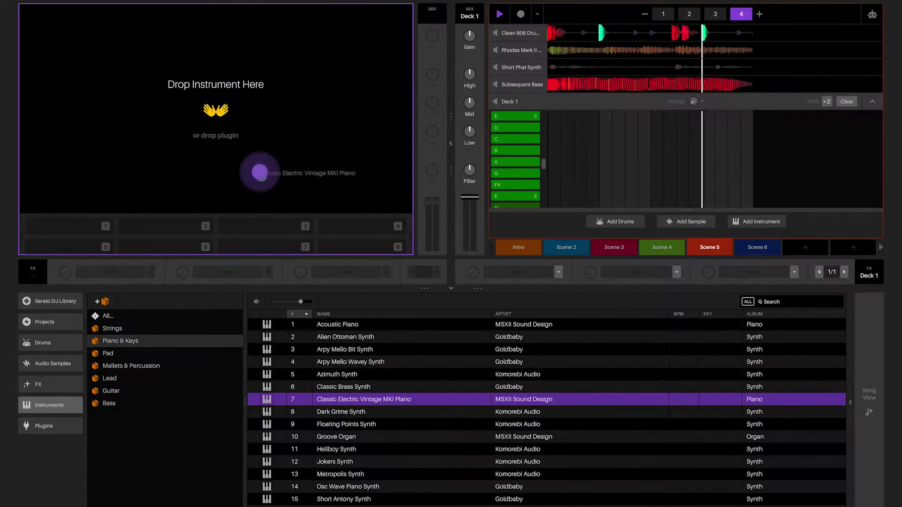
{"action": "left_click_drag", "start_coordinate": [259, 172], "coordinate": [258, 170]}
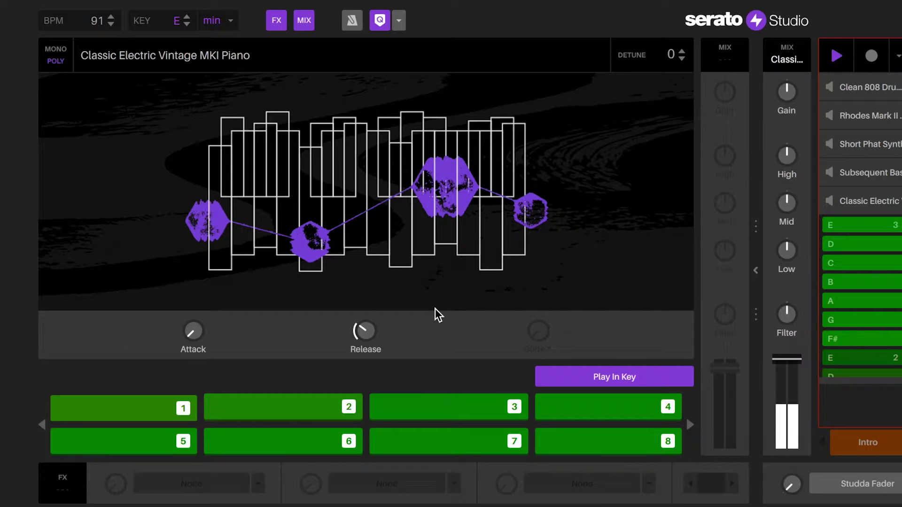
{"action": "left_click", "coordinate": [603, 379]}
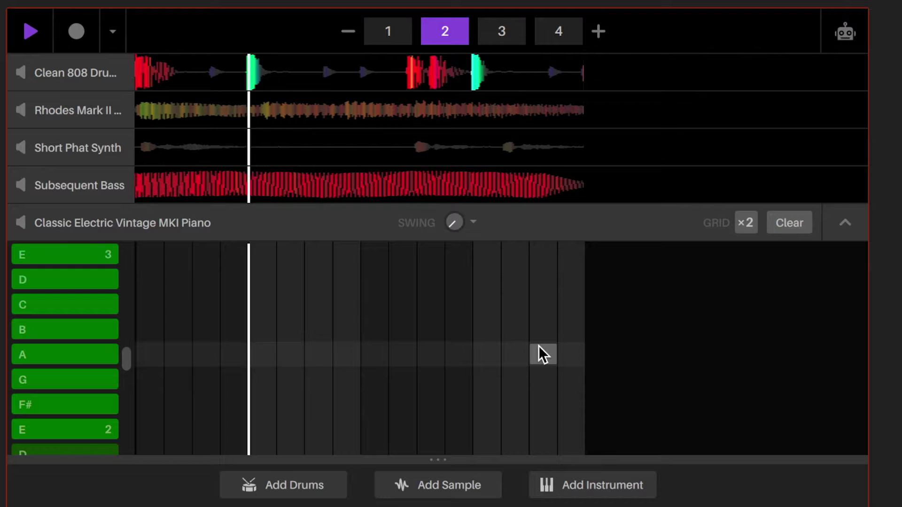
In pattern 1, drag the long piano note from the E row up to A
{"action": "left_click", "coordinate": [381, 34]}
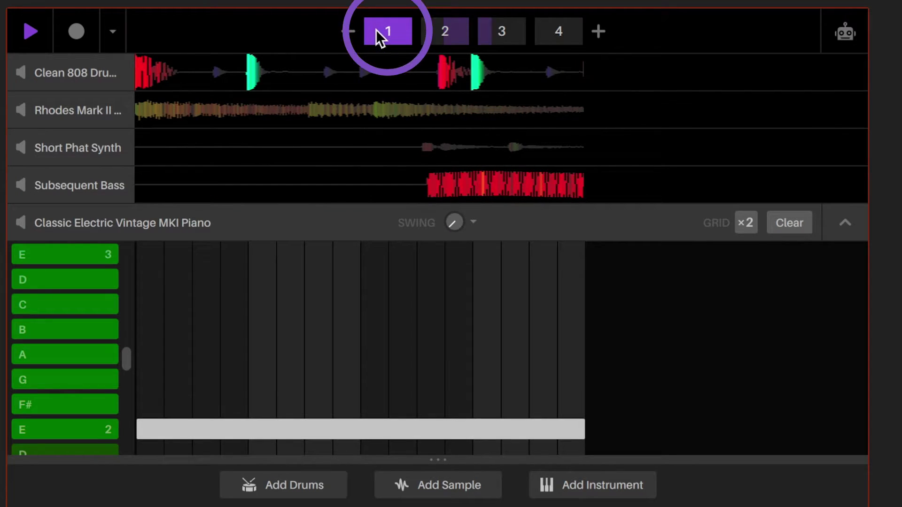
{"action": "left_click", "coordinate": [314, 434]}
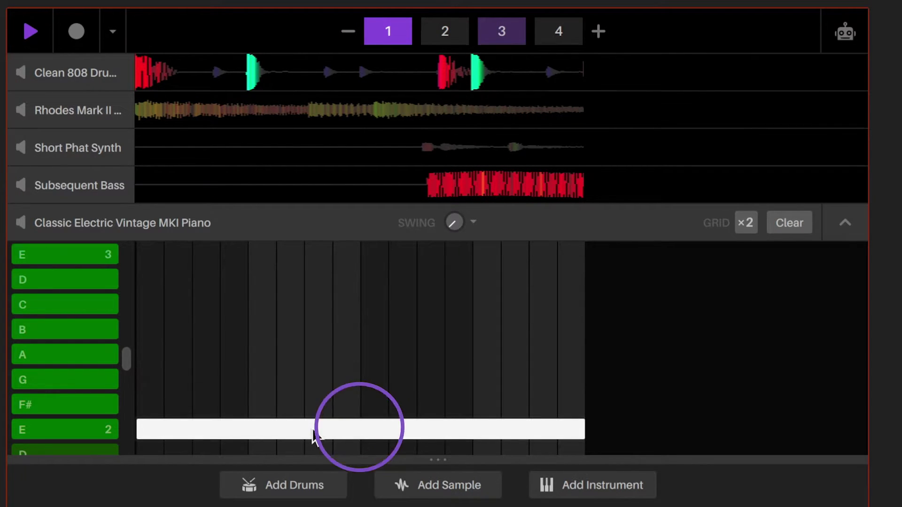
{"action": "mouse_move", "coordinate": [313, 430]}
{"action": "left_mouse_down"}
{"action": "mouse_move", "coordinate": [314, 261]}
{"action": "mouse_move", "coordinate": [316, 429]}
{"action": "left_mouse_up"}
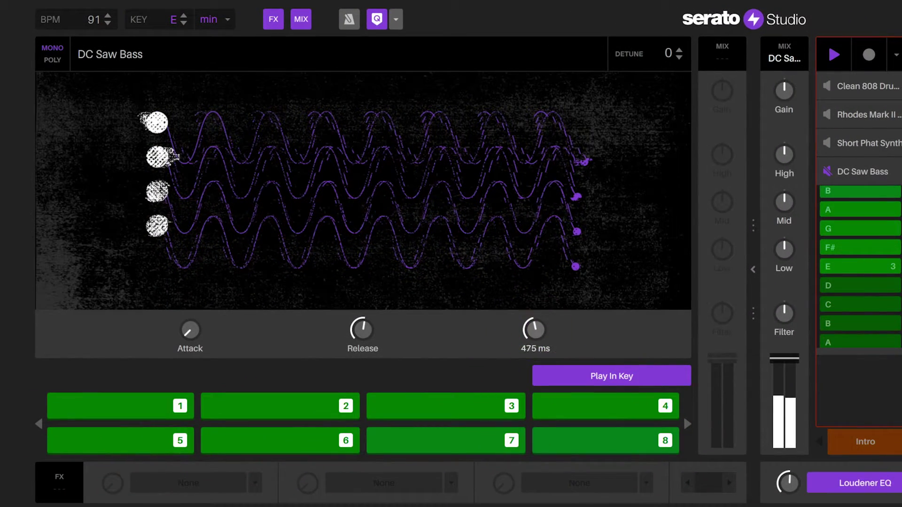
Raise the DC Saw Bass Glide knob to about 750 ms, checking the glide mode and testing with a note
{"action": "mouse_move", "coordinate": [535, 330]}
{"action": "left_mouse_down"}
{"action": "mouse_move", "coordinate": [535, 317]}
{"action": "mouse_move", "coordinate": [533, 328]}
{"action": "left_mouse_up"}
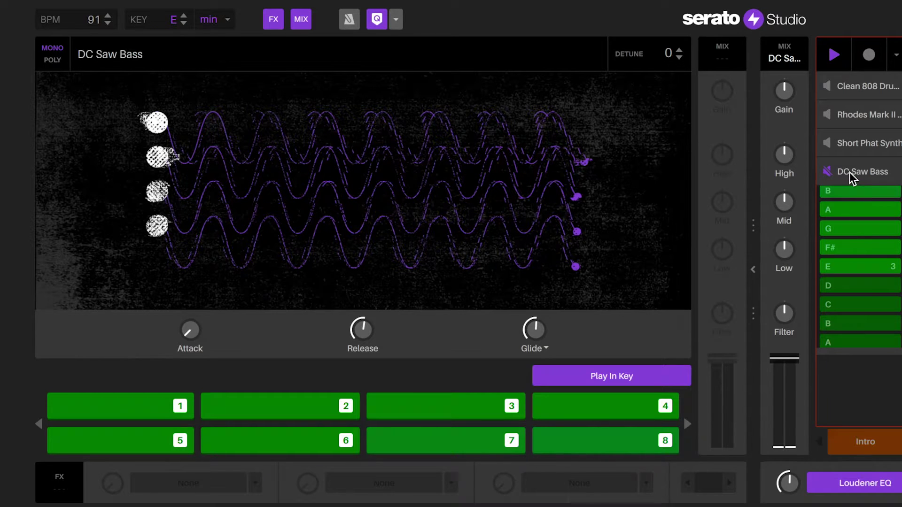
{"action": "key", "text": "shift"}
{"action": "left_click", "coordinate": [542, 350]}
{"action": "left_click", "coordinate": [588, 333]}
{"action": "key", "text": "a"}
{"action": "key", "text": "a"}
{"action": "mouse_move", "coordinate": [535, 329]}
{"action": "left_mouse_down"}
{"action": "mouse_move", "coordinate": [535, 322]}
{"action": "mouse_move", "coordinate": [534, 330]}
{"action": "left_mouse_up"}
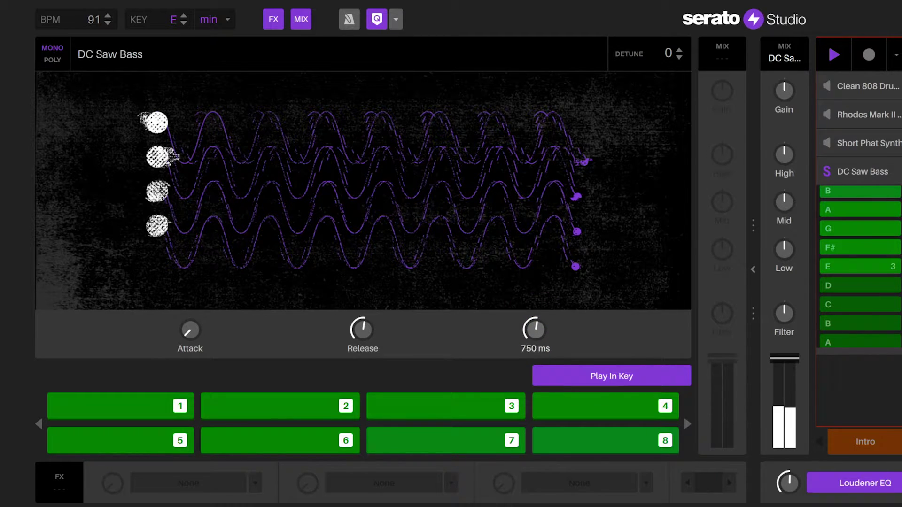
{"action": "left_click", "coordinate": [544, 350]}
{"action": "left_click", "coordinate": [544, 389]}
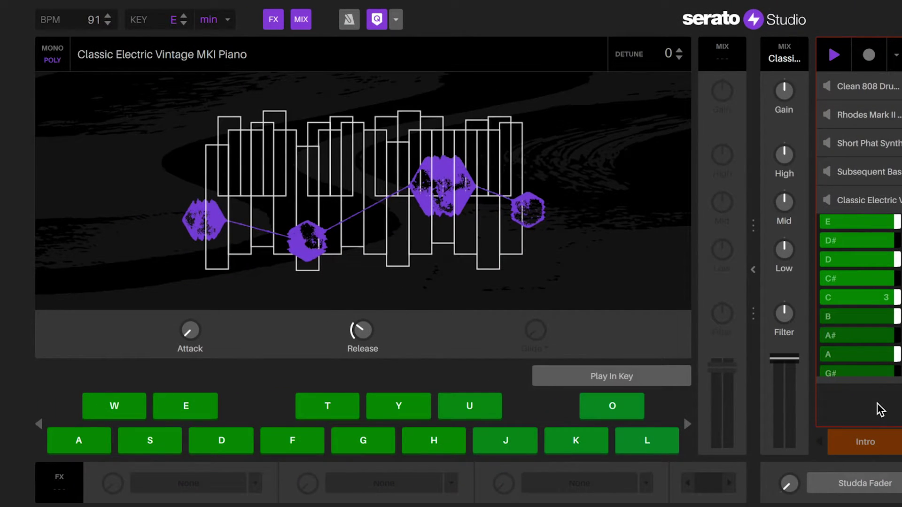
Stop playback, play the piano's A note across several octaves, then restart the song
{"action": "key", "text": "space"}
{"action": "key", "text": "a"}
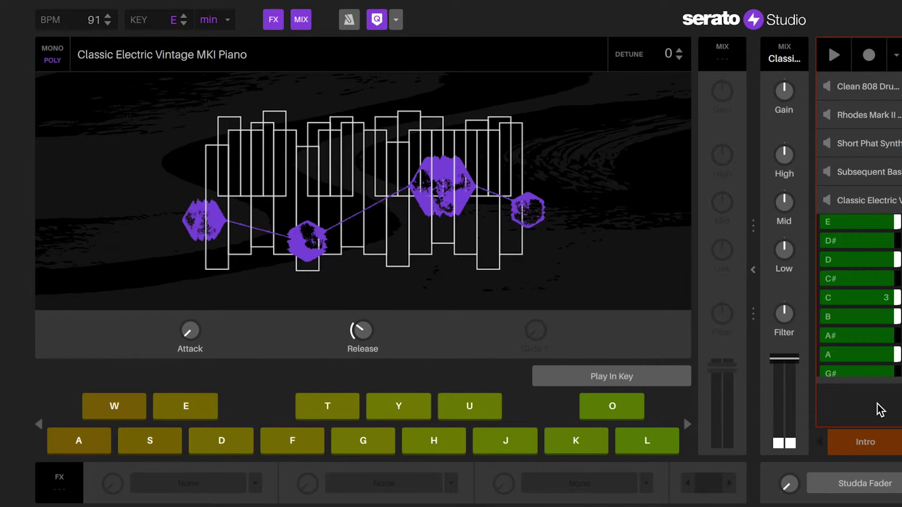
{"action": "key", "text": "a"}
{"action": "key", "text": "a"}
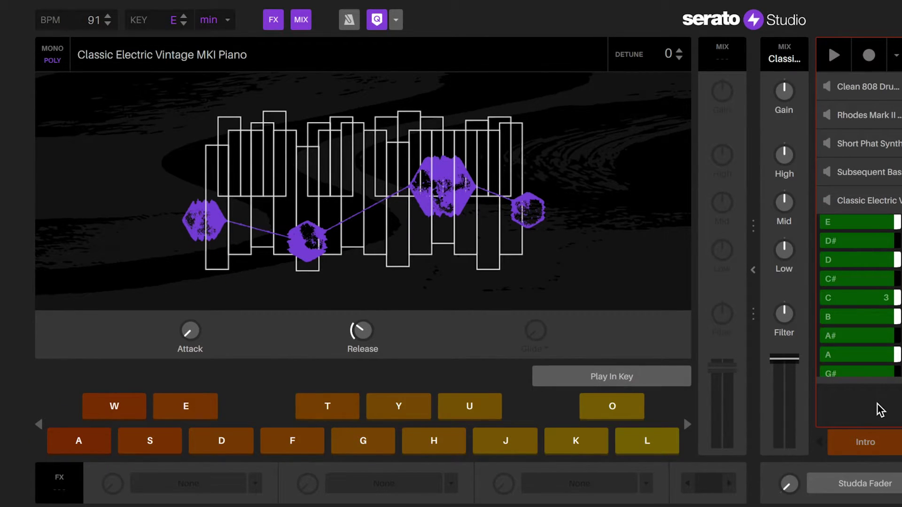
{"action": "key", "text": "a"}
{"action": "key", "text": "a"}
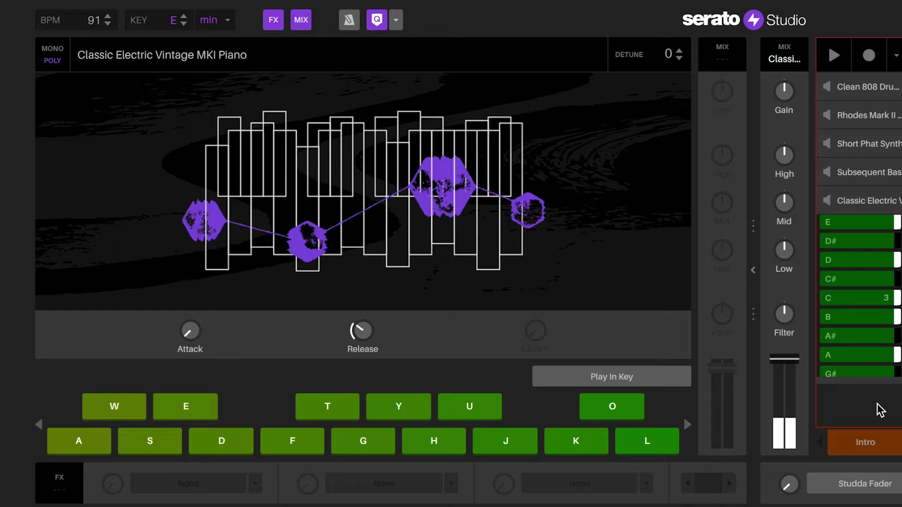
{"action": "key", "text": "a"}
{"action": "key", "text": "a"}
{"action": "key", "text": "a"}
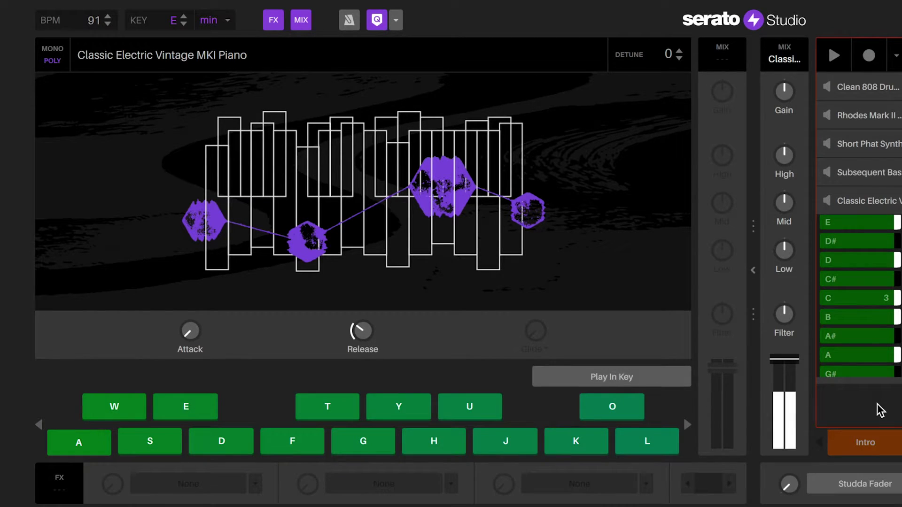
{"action": "key", "text": "a"}
{"action": "key", "text": "a"}
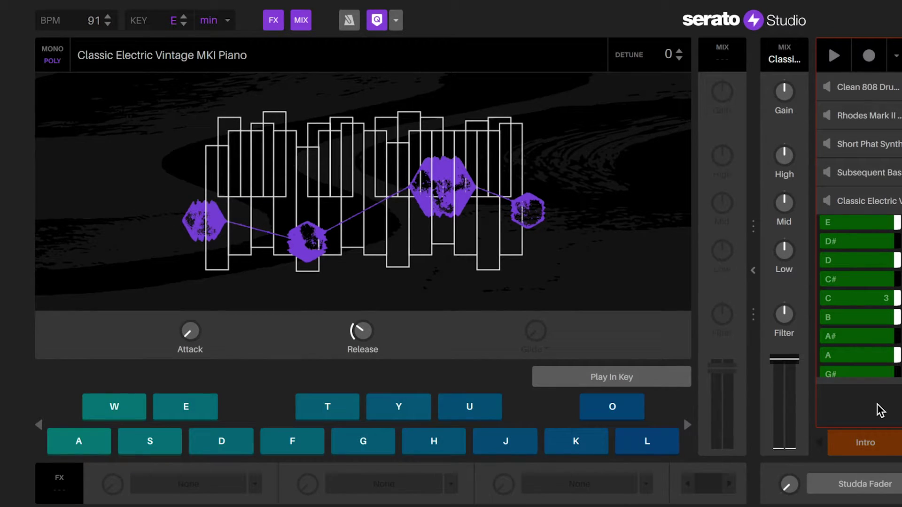
{"action": "key", "text": "a"}
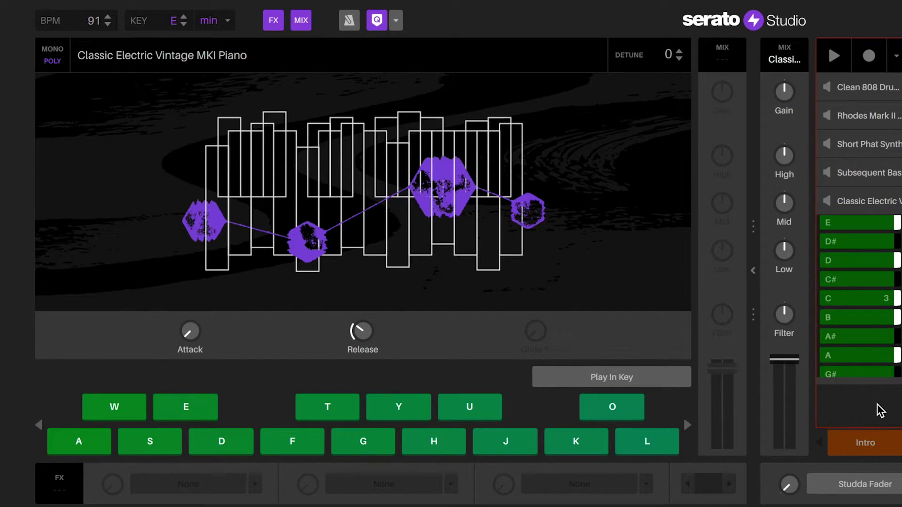
{"action": "key", "text": "a"}
{"action": "key", "text": "a"}
{"action": "key", "text": "space"}
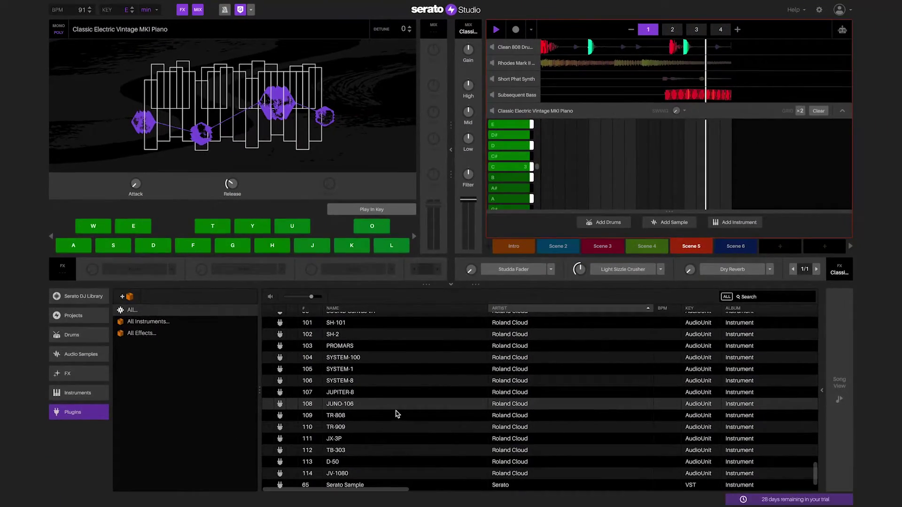
Load the JUNO-106 plugin onto a new deck and move its window to the lower screen half
{"action": "left_click", "coordinate": [413, 404]}
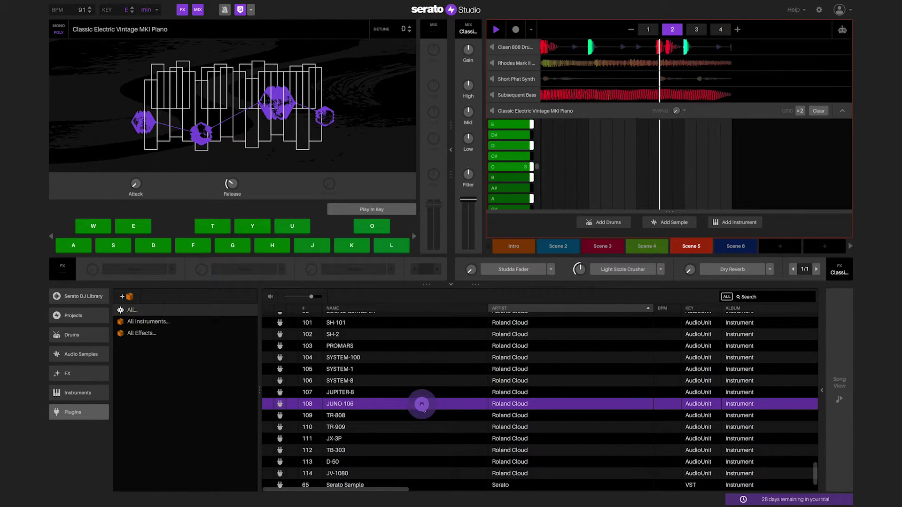
{"action": "left_click_drag", "start_coordinate": [422, 405], "coordinate": [593, 226]}
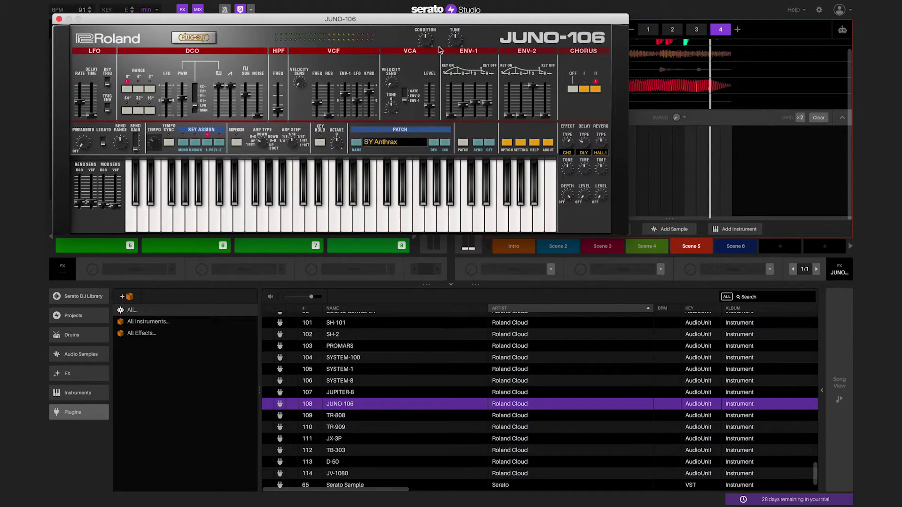
{"action": "left_click_drag", "start_coordinate": [413, 21], "coordinate": [523, 273]}
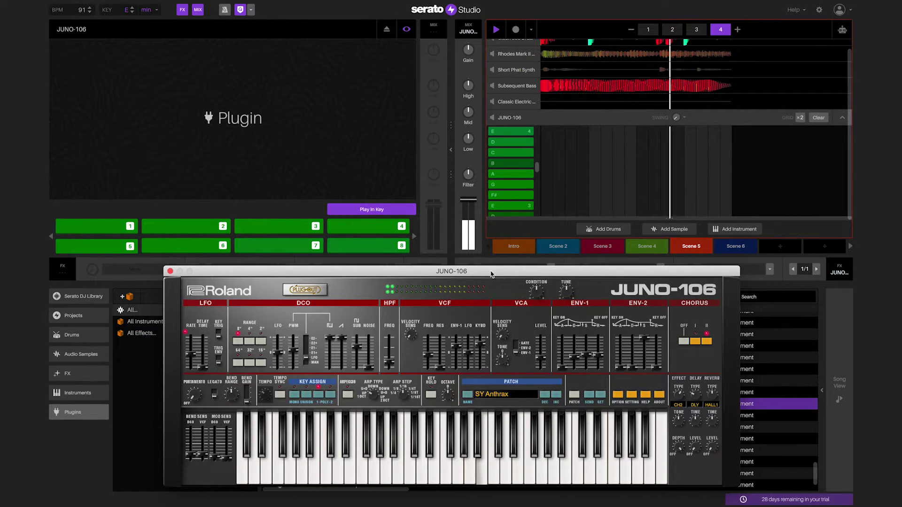
Switch the JUNO-106 pads to a piano keyboard and play a few notes, including a low A
{"action": "left_click", "coordinate": [382, 209]}
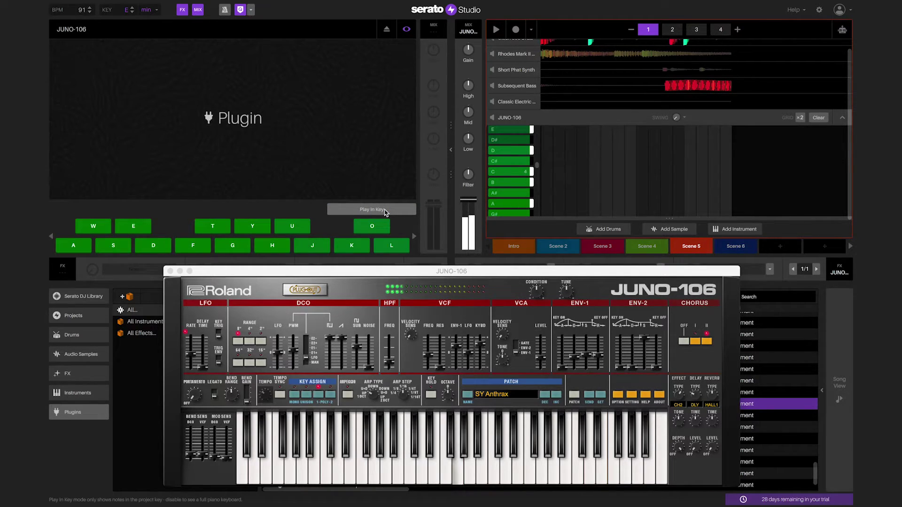
{"action": "key", "text": "k"}
{"action": "key", "text": "l"}
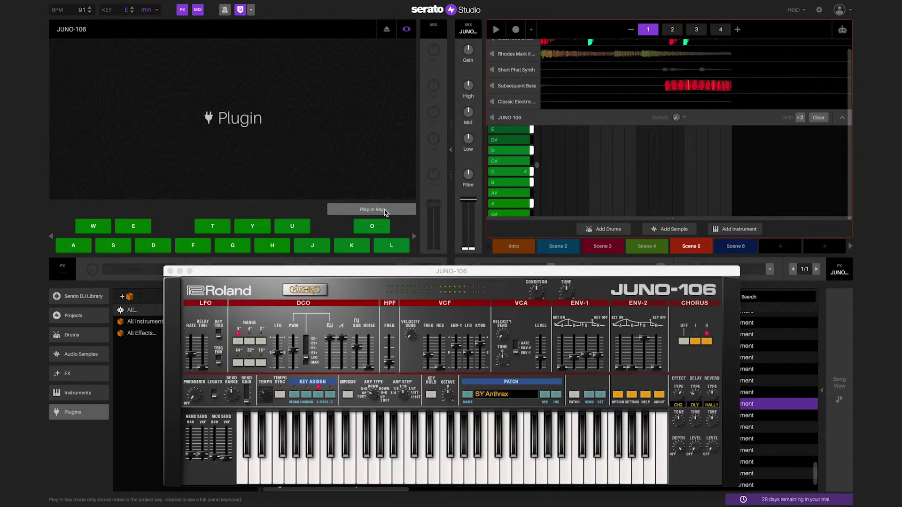
{"action": "key", "text": "s"}
{"action": "key", "text": "z"}
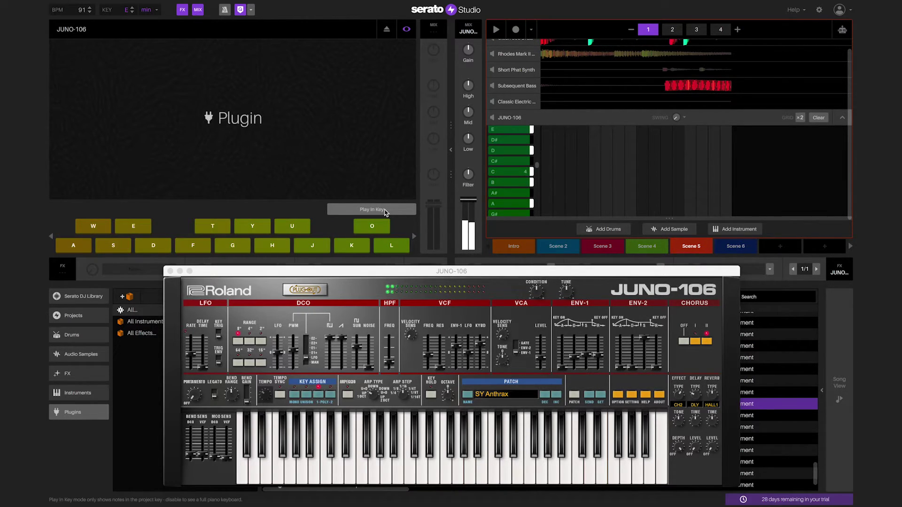
{"action": "key", "text": "x"}
{"action": "key", "text": "a"}
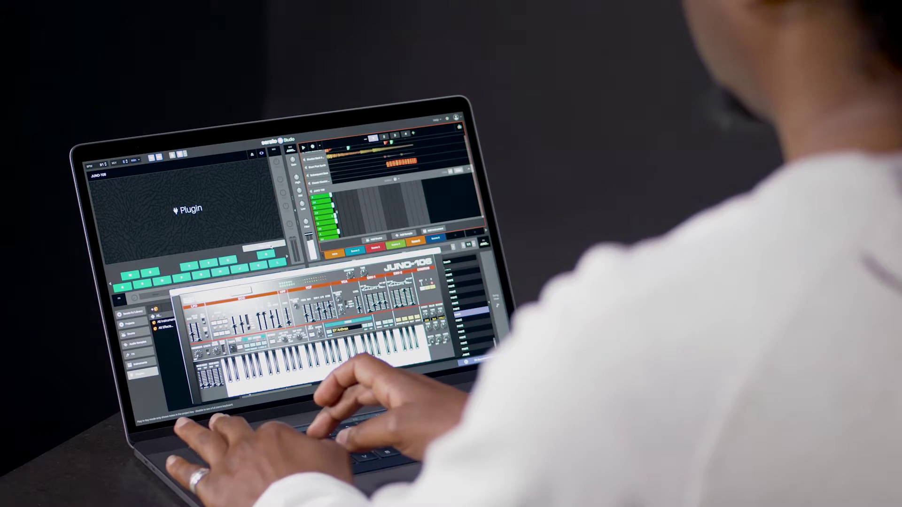
Play JUNO-106 notes an octave higher, drop back down, then start project playback
{"action": "key", "text": "x"}
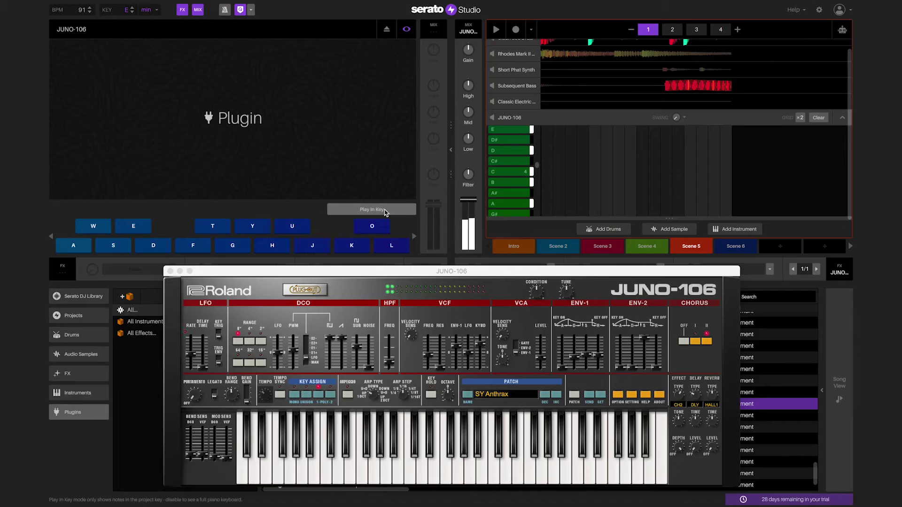
{"action": "key", "text": "e"}
{"action": "key", "text": "d"}
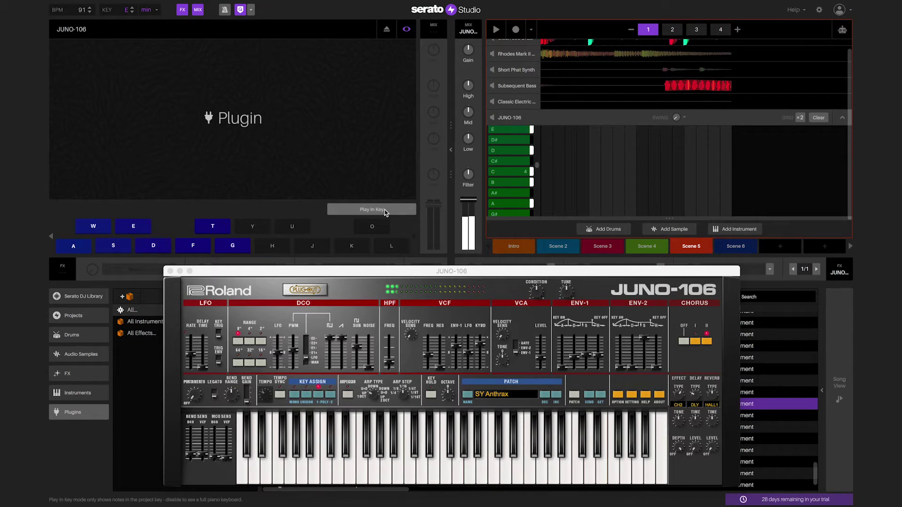
{"action": "key", "text": "y"}
{"action": "key", "text": "z"}
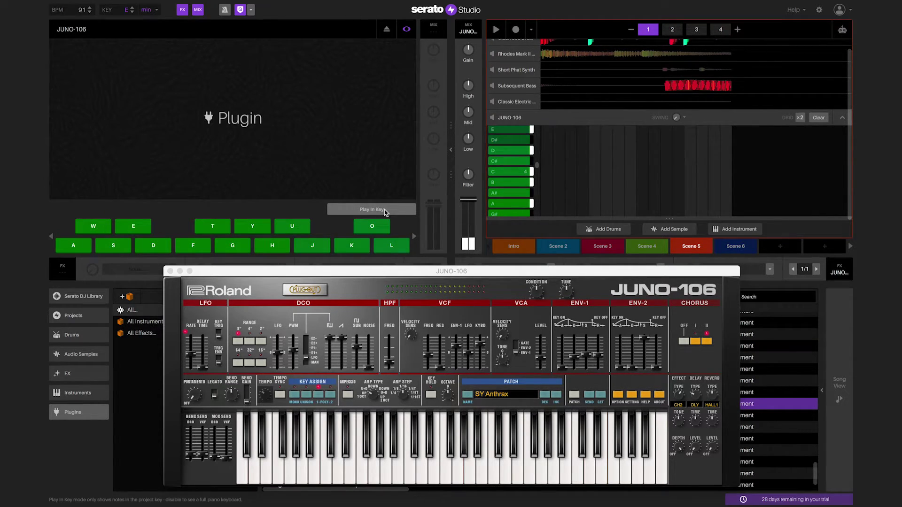
{"action": "key", "text": "space"}
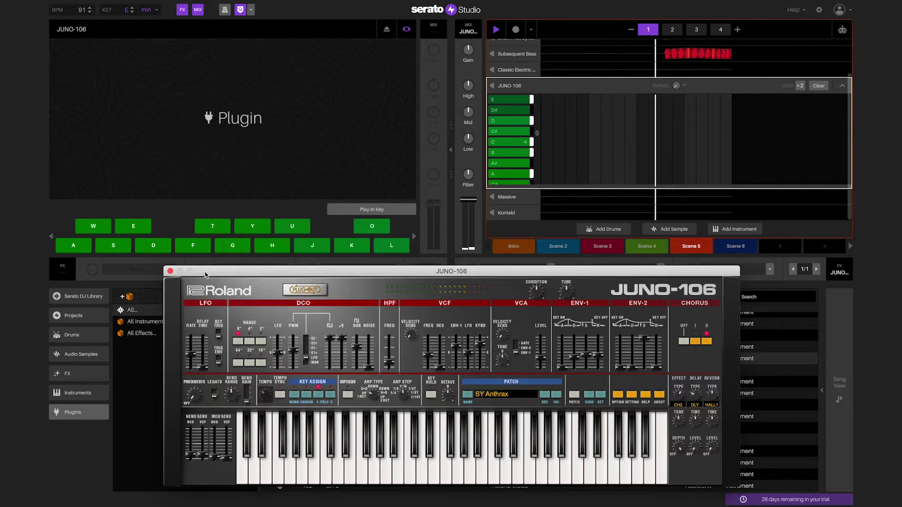
Close the JUNO-106 window, then bring up the Massive and Kontakt Drum Lab plugin windows
{"action": "left_click", "coordinate": [171, 273]}
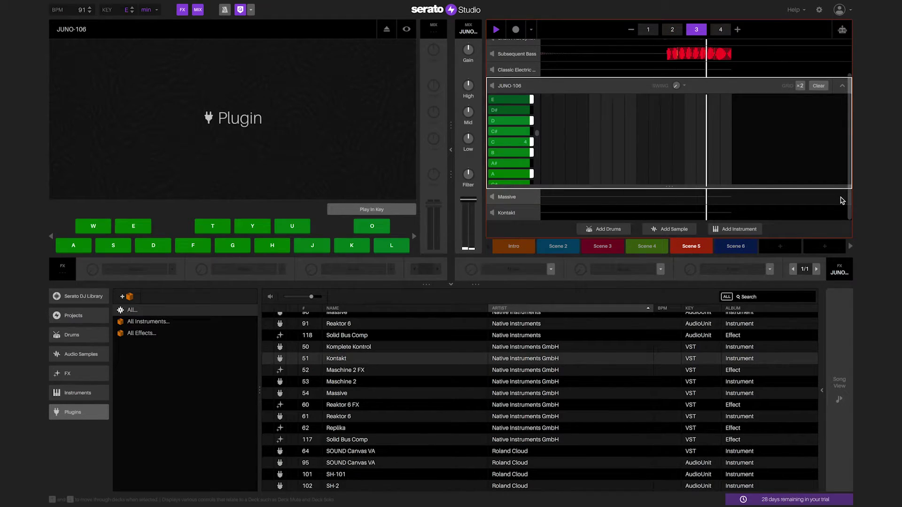
{"action": "left_click", "coordinate": [840, 200]}
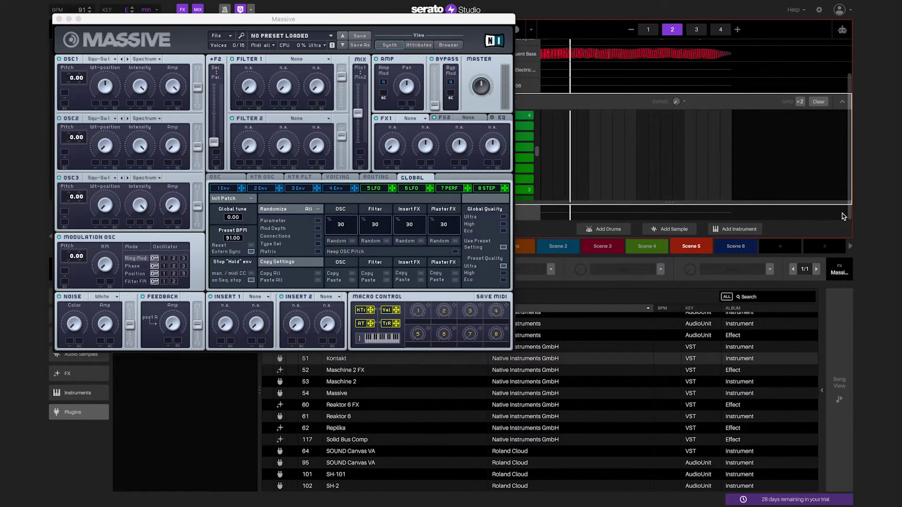
{"action": "left_click", "coordinate": [841, 216]}
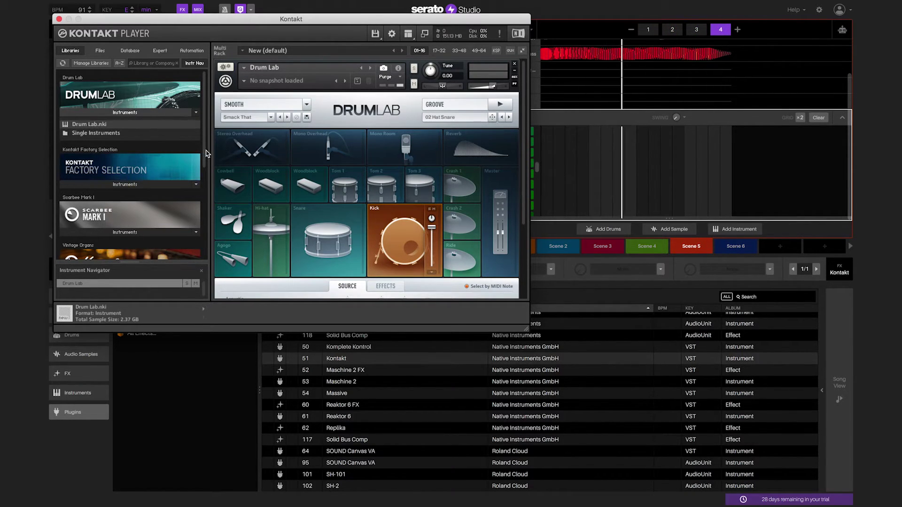
{"action": "left_click_drag", "start_coordinate": [206, 153], "coordinate": [203, 127]}
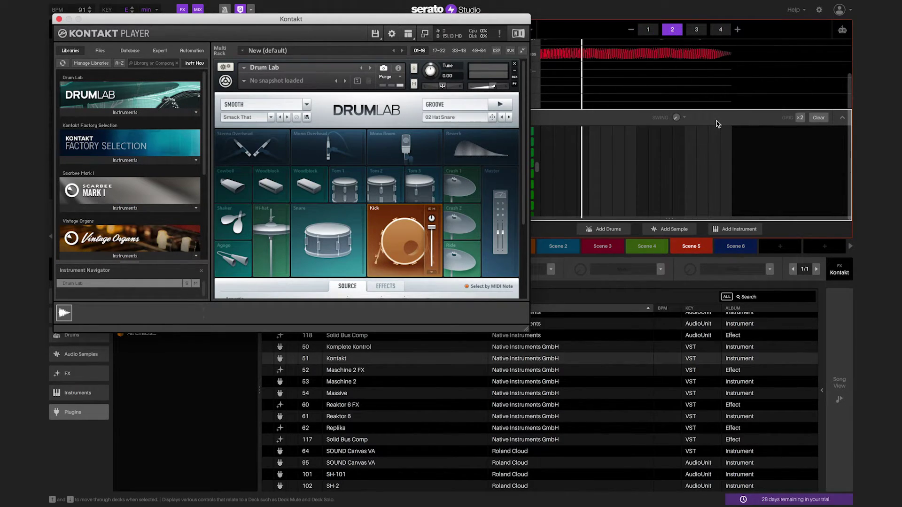
Open the Setup Plugins page and scan the default VST and Audio Unit folders
{"action": "left_click", "coordinate": [819, 10]}
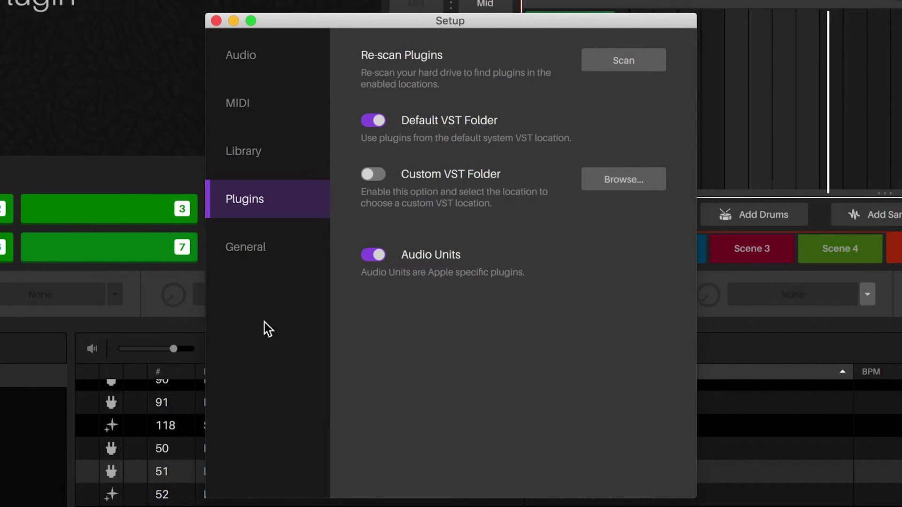
{"action": "left_click", "coordinate": [287, 197]}
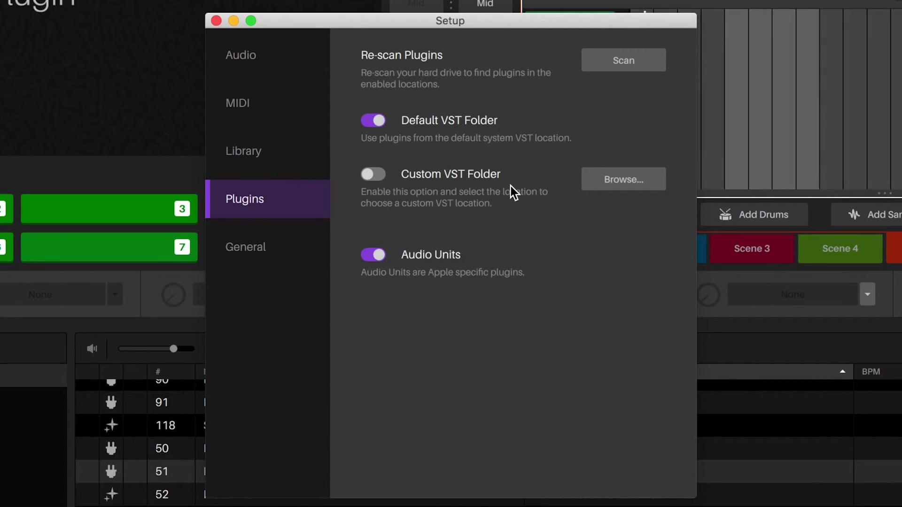
{"action": "left_click", "coordinate": [623, 60]}
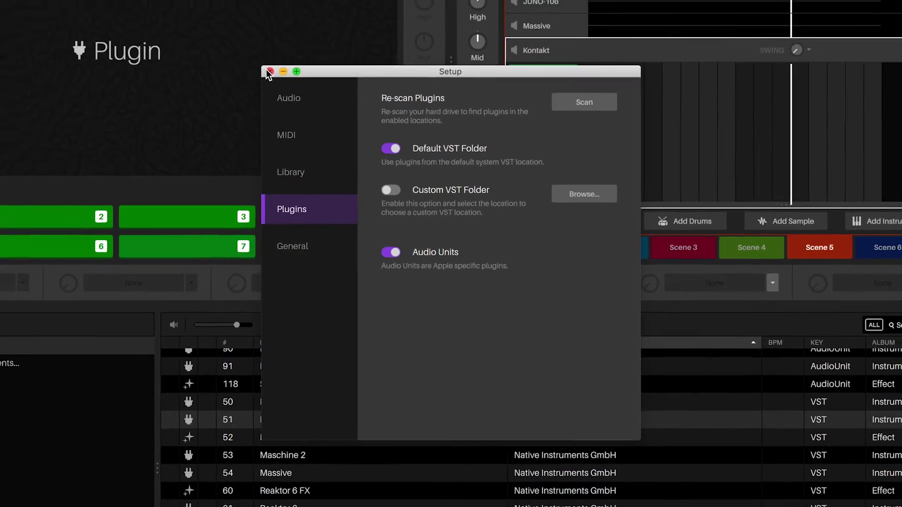
Close Setup, list and scroll through the installed plugins in the library, then close Setup again
{"action": "left_click", "coordinate": [229, 32]}
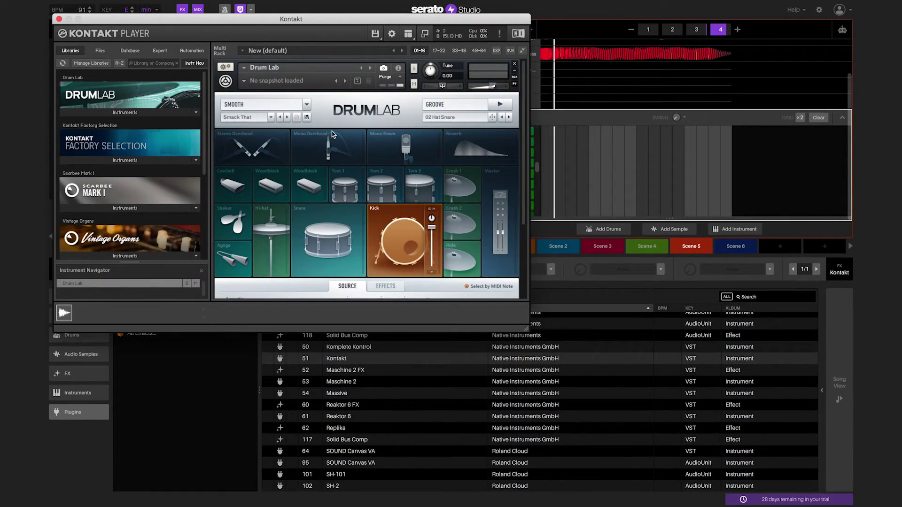
{"action": "left_click", "coordinate": [84, 412]}
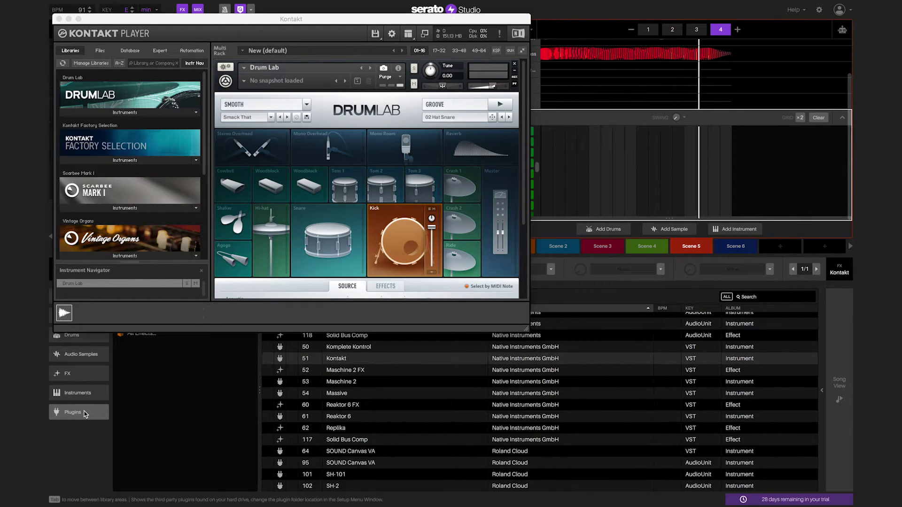
{"action": "left_click", "coordinate": [85, 412]}
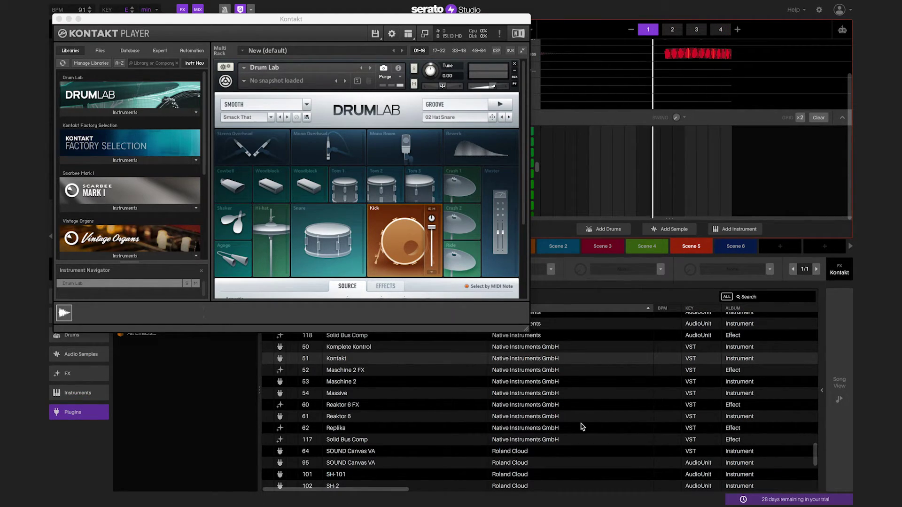
{"action": "scroll", "coordinate": [581, 426], "scroll_direction": "down", "scroll_amount": 5}
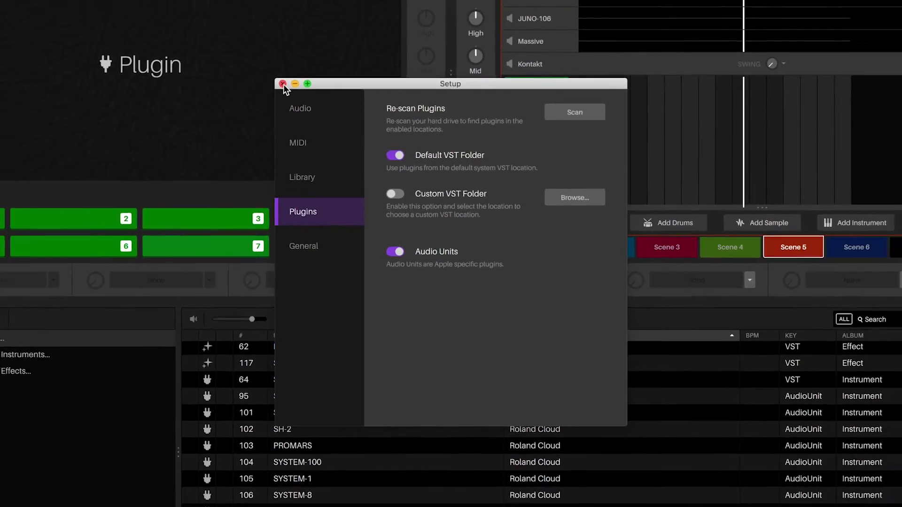
{"action": "left_click", "coordinate": [216, 20]}
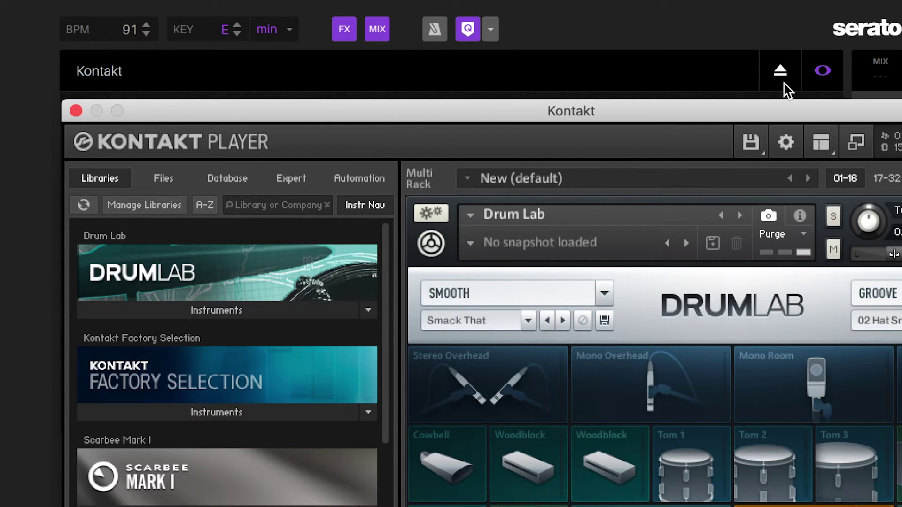
Toggle the Kontakt plugin window hidden and then visible again
{"action": "left_click", "coordinate": [825, 77]}
{"action": "left_click", "coordinate": [825, 77]}
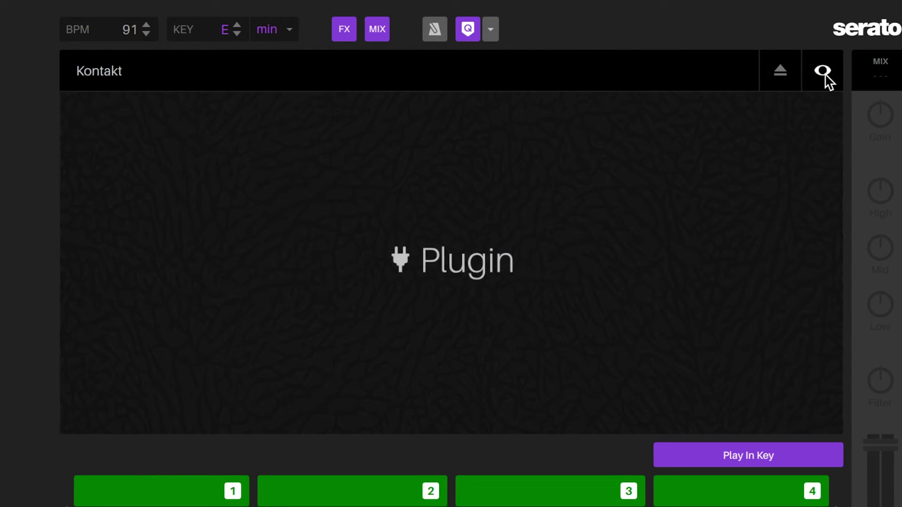
{"action": "left_click", "coordinate": [825, 76]}
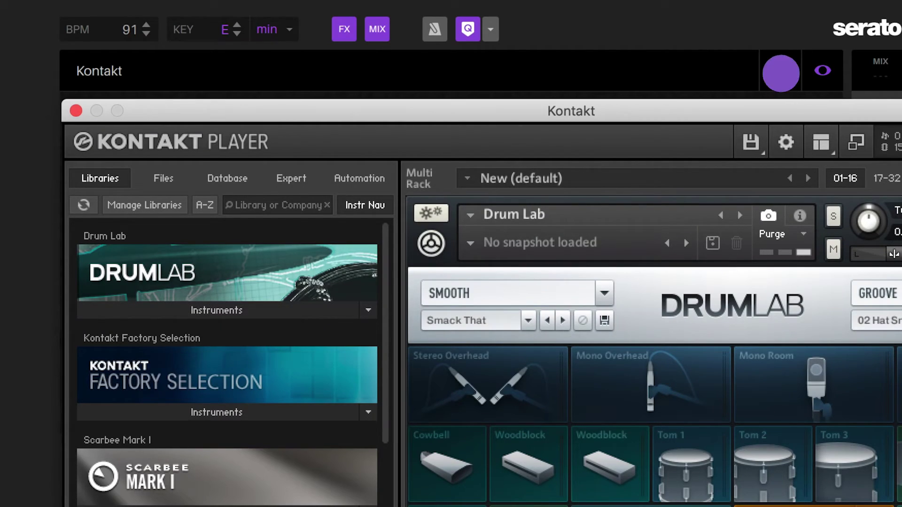
Hide the Kontakt window again and eject Kontakt, leaving its deck empty
{"action": "left_click", "coordinate": [782, 77]}
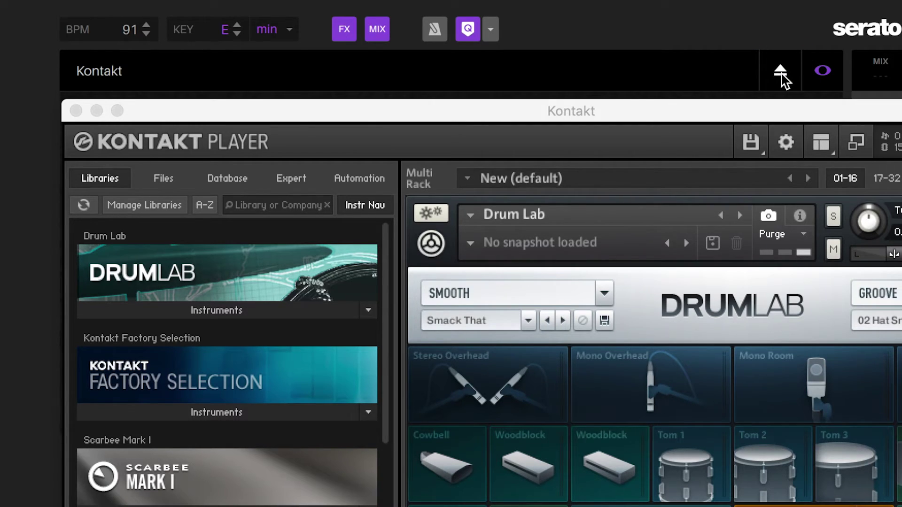
{"action": "left_click", "coordinate": [782, 77]}
{"action": "left_click", "coordinate": [782, 76]}
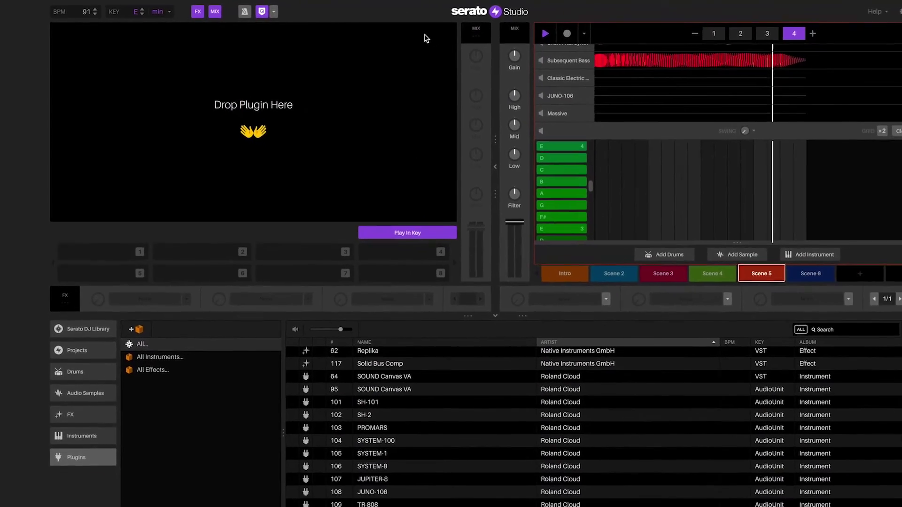
Open Massive and switch its track's automation target from Volume to FILTER1-CUT
{"action": "left_click", "coordinate": [629, 130]}
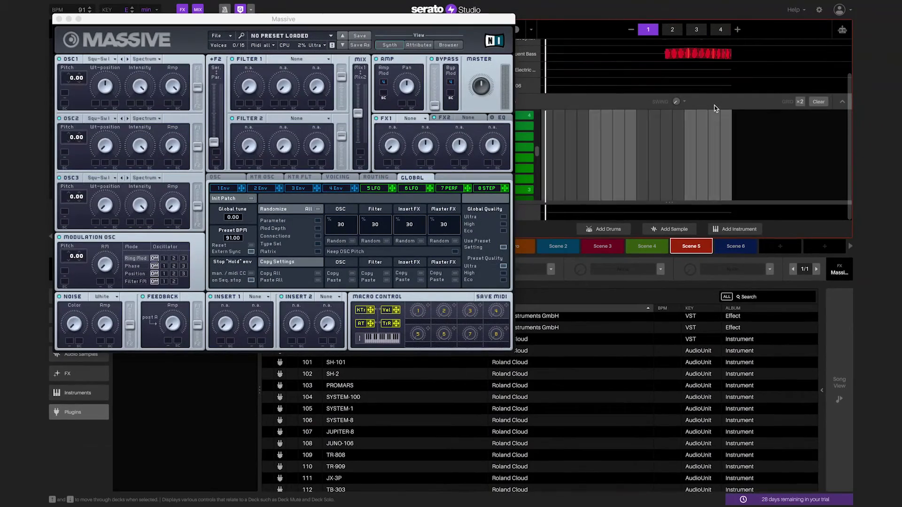
{"action": "left_click", "coordinate": [842, 31]}
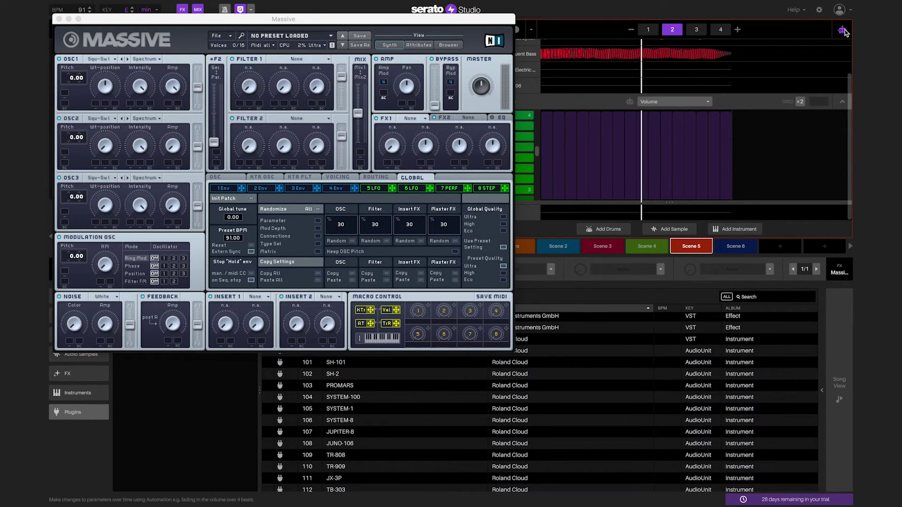
{"action": "left_click", "coordinate": [655, 102]}
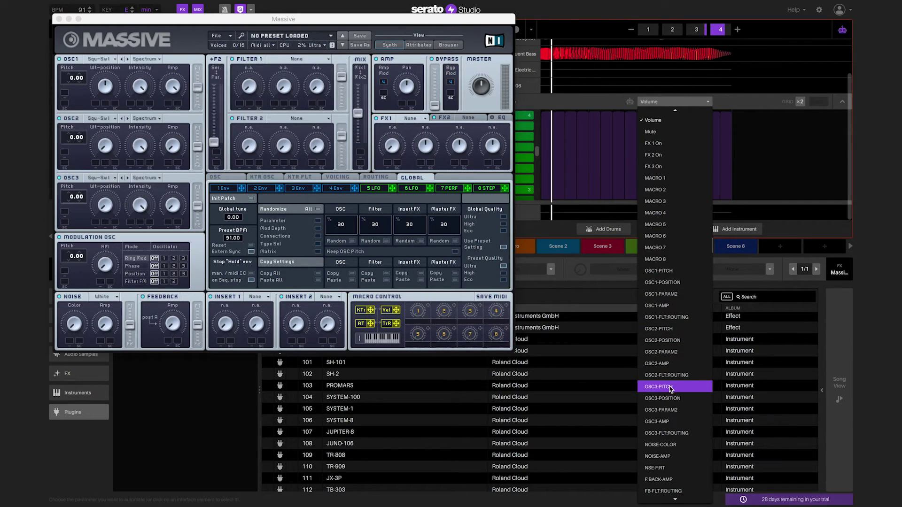
{"action": "scroll", "coordinate": [672, 410], "scroll_direction": "down", "scroll_amount": 5}
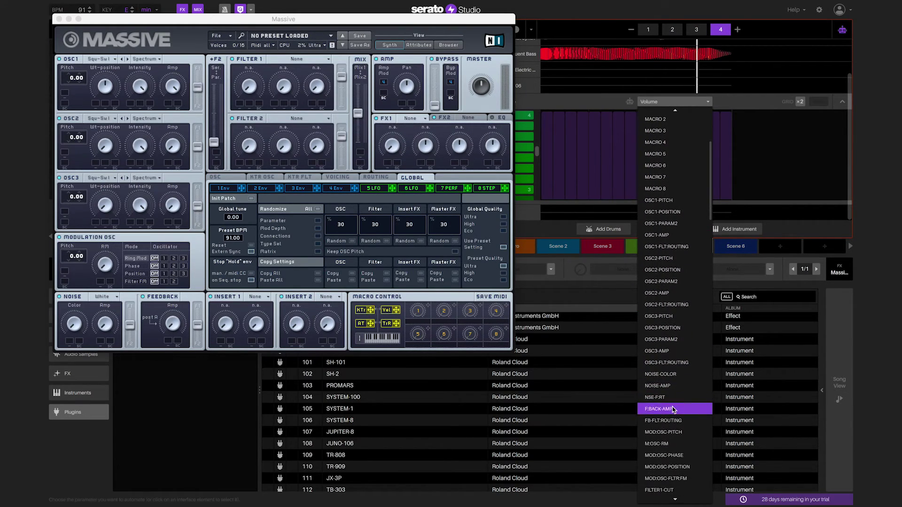
{"action": "scroll", "coordinate": [673, 410], "scroll_direction": "down", "scroll_amount": 2}
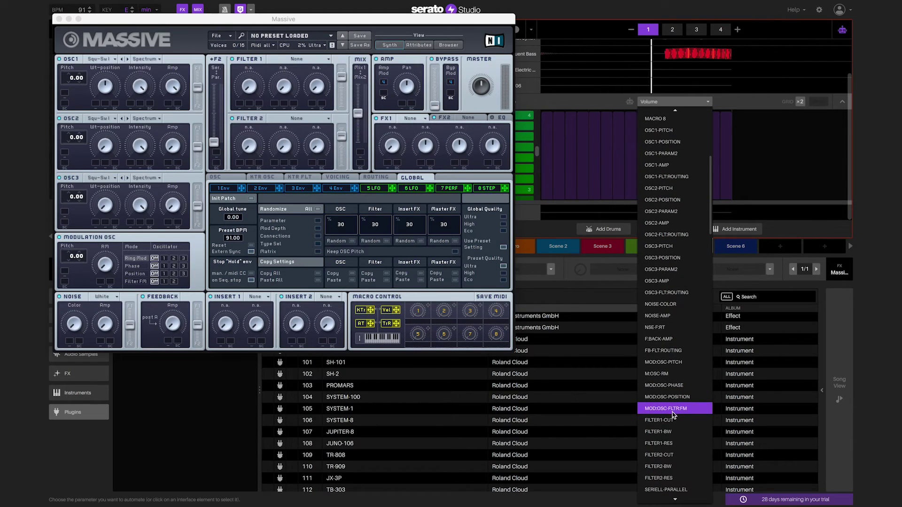
{"action": "left_click", "coordinate": [671, 420]}
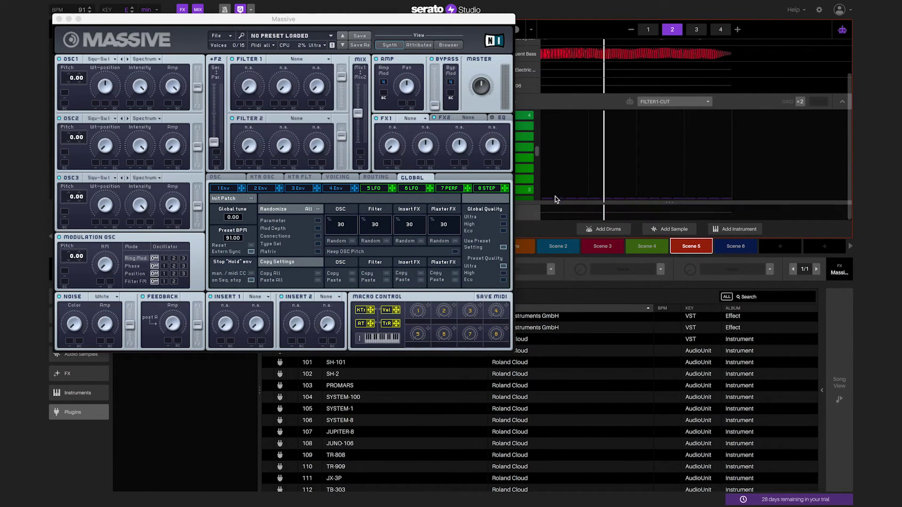